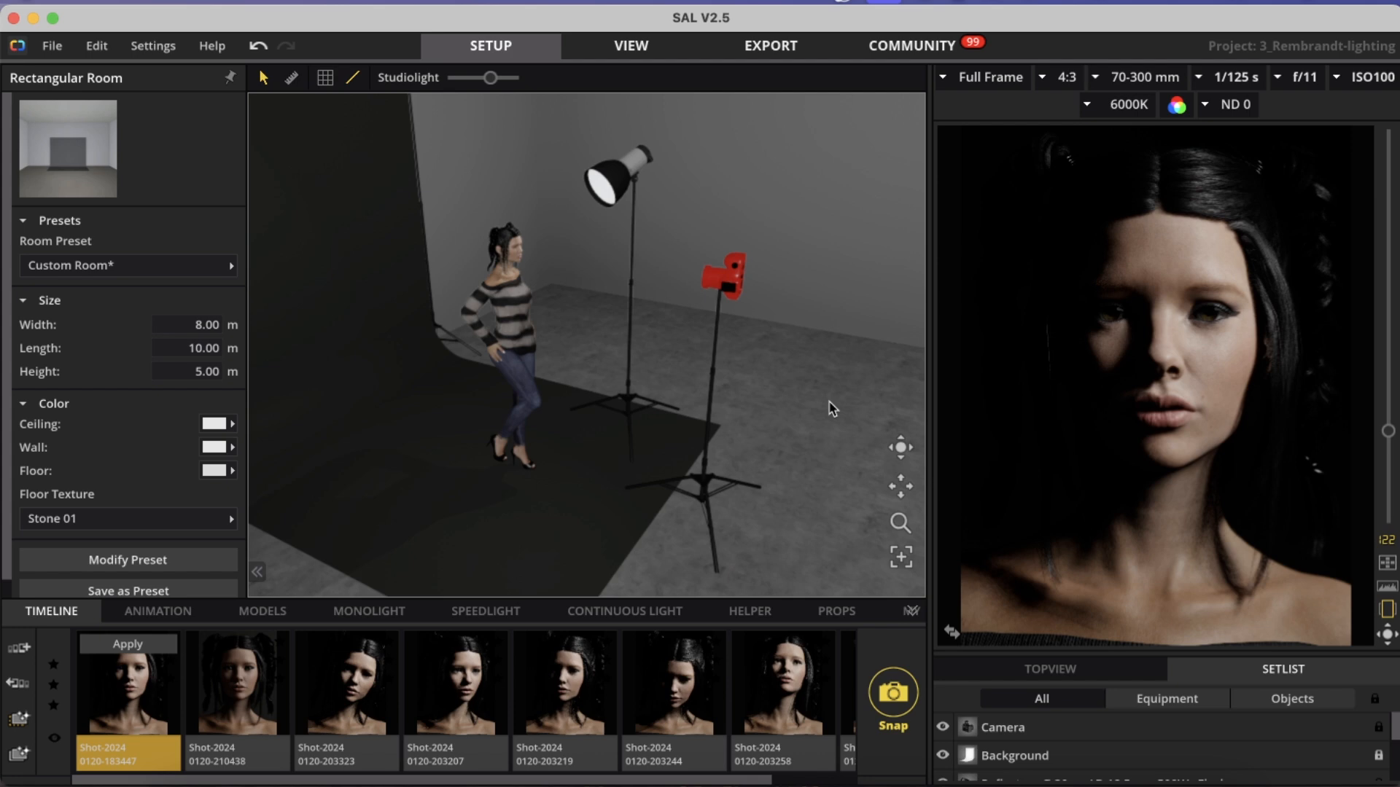
- Try the reflector light at different floor positions around the model, ending at about X 5.04 m and Y 2.83 m
mouse_move(1092, 428)
click(636, 318)
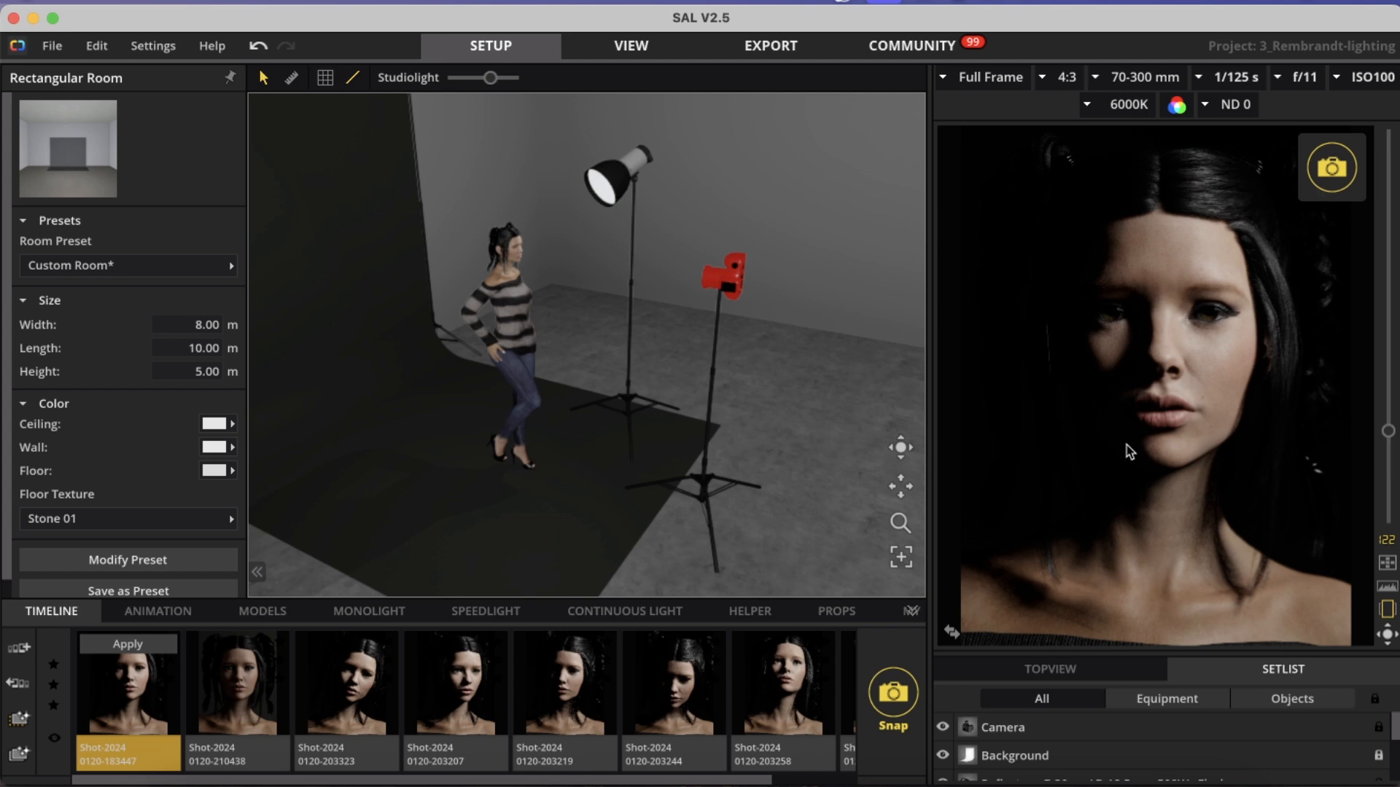
click(632, 417)
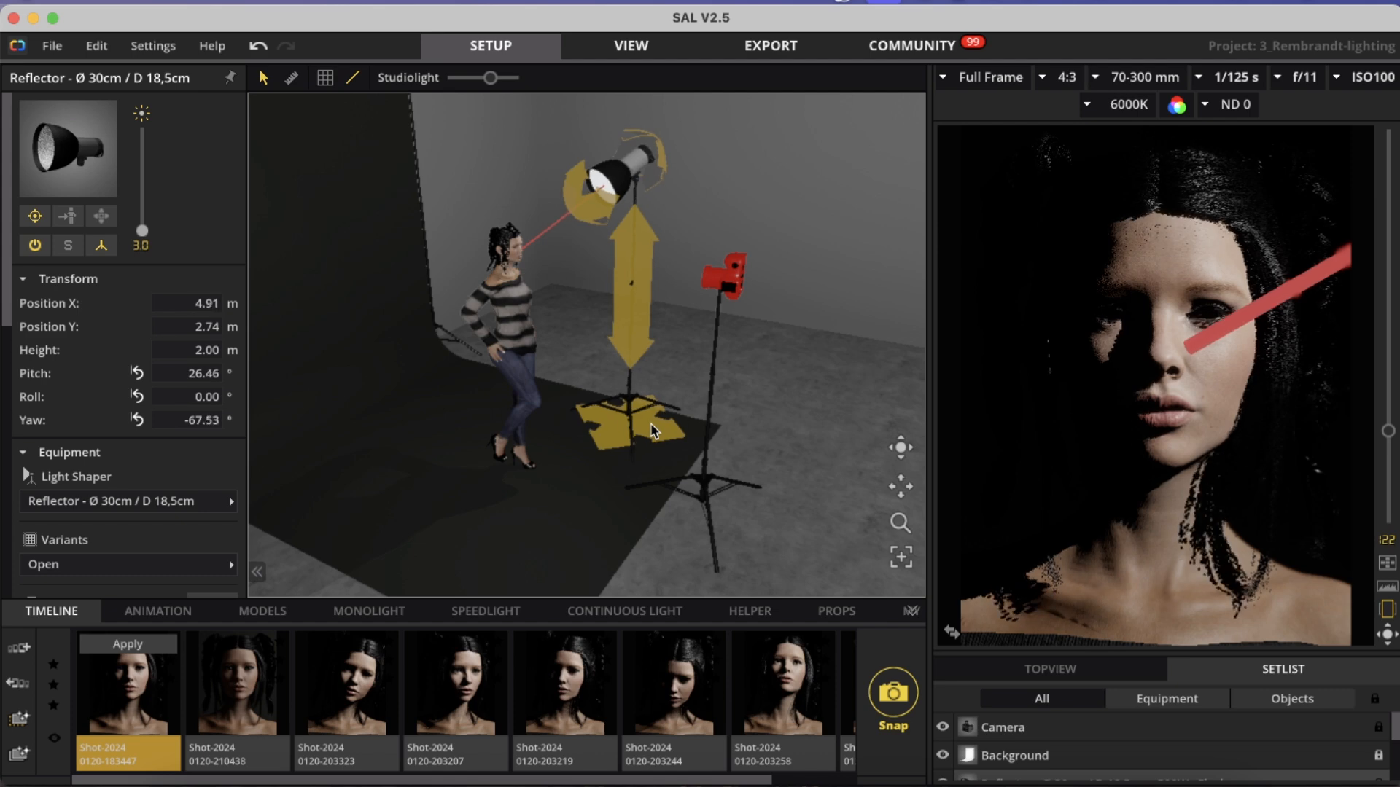
mouse_move(654, 432)
mouse_down()
mouse_move(631, 411)
mouse_move(653, 450)
mouse_move(670, 452)
mouse_up()
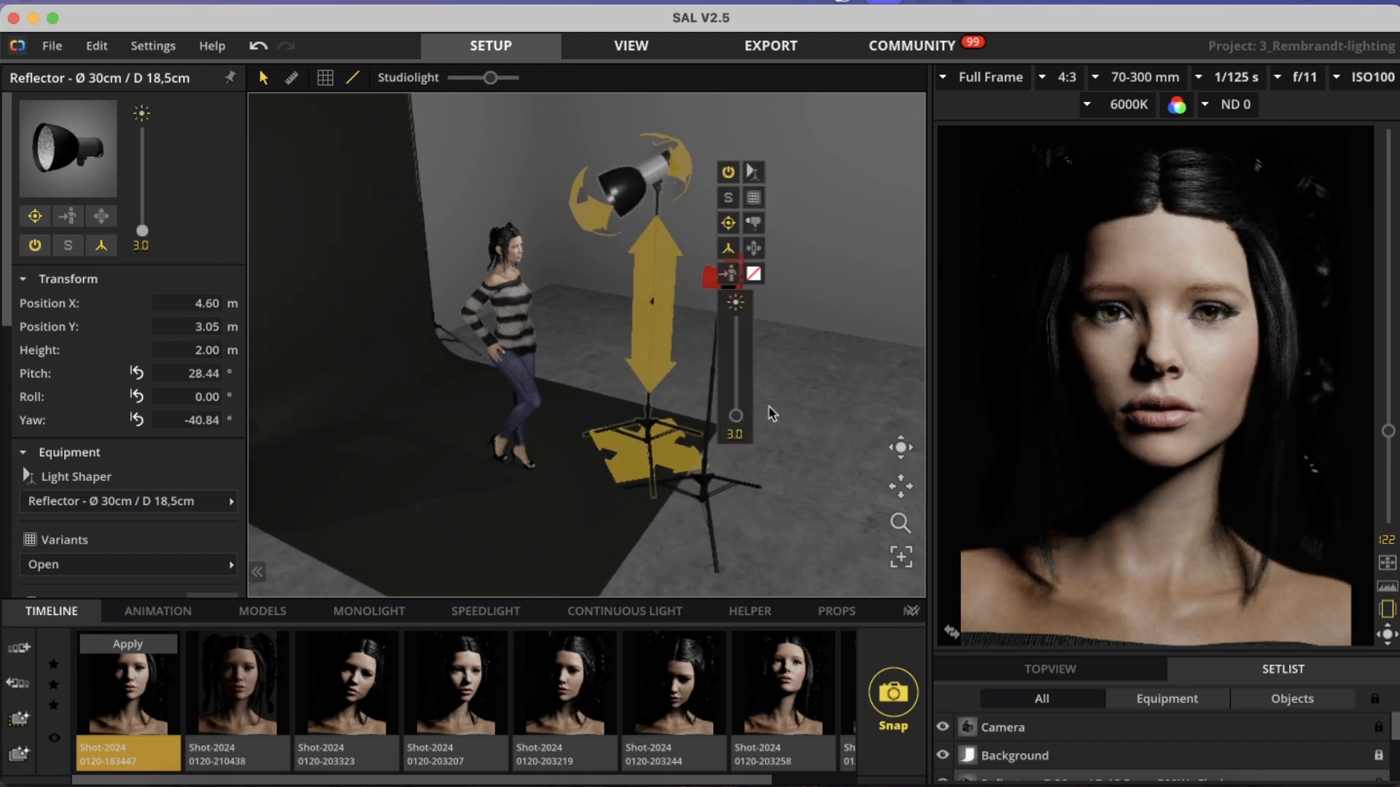
drag(667, 451, 669, 434)
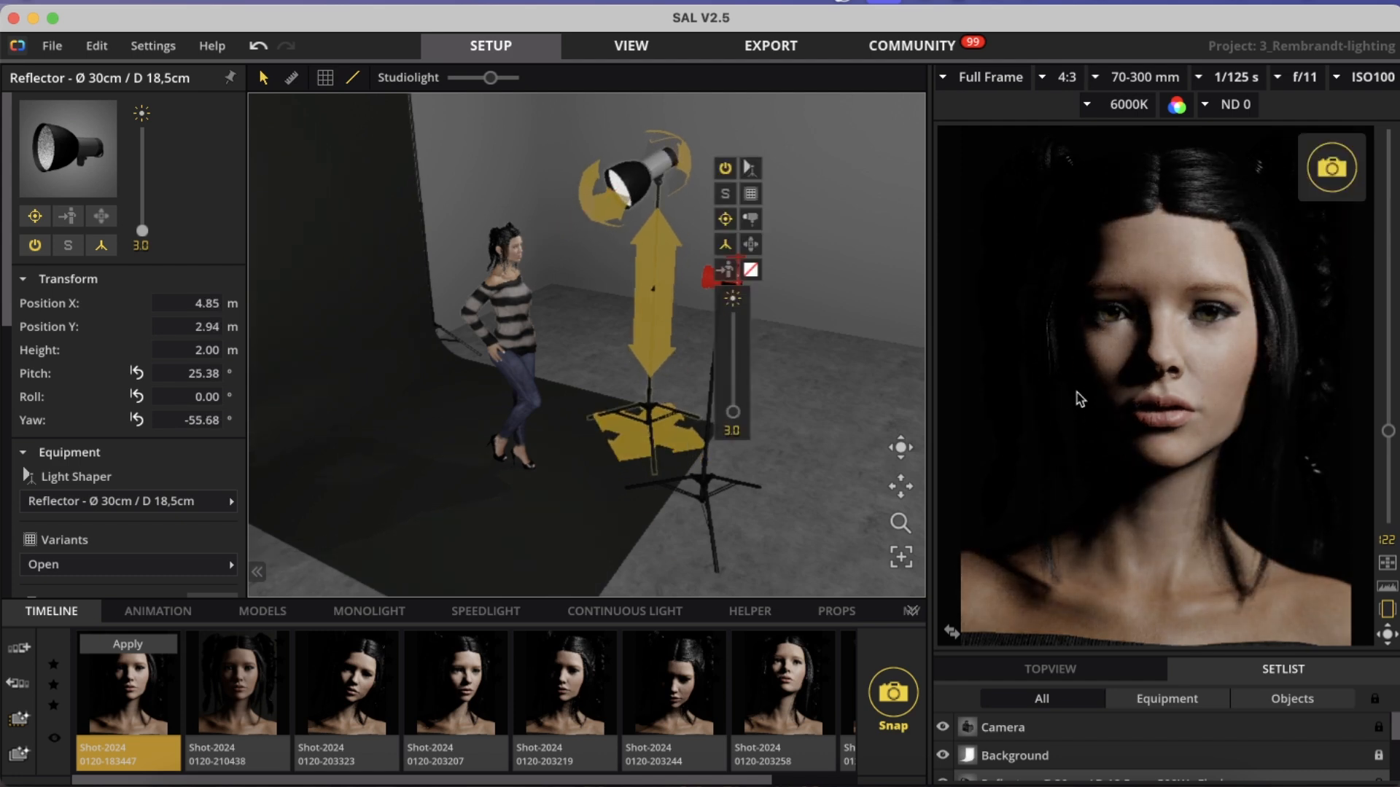
drag(667, 426, 662, 412)
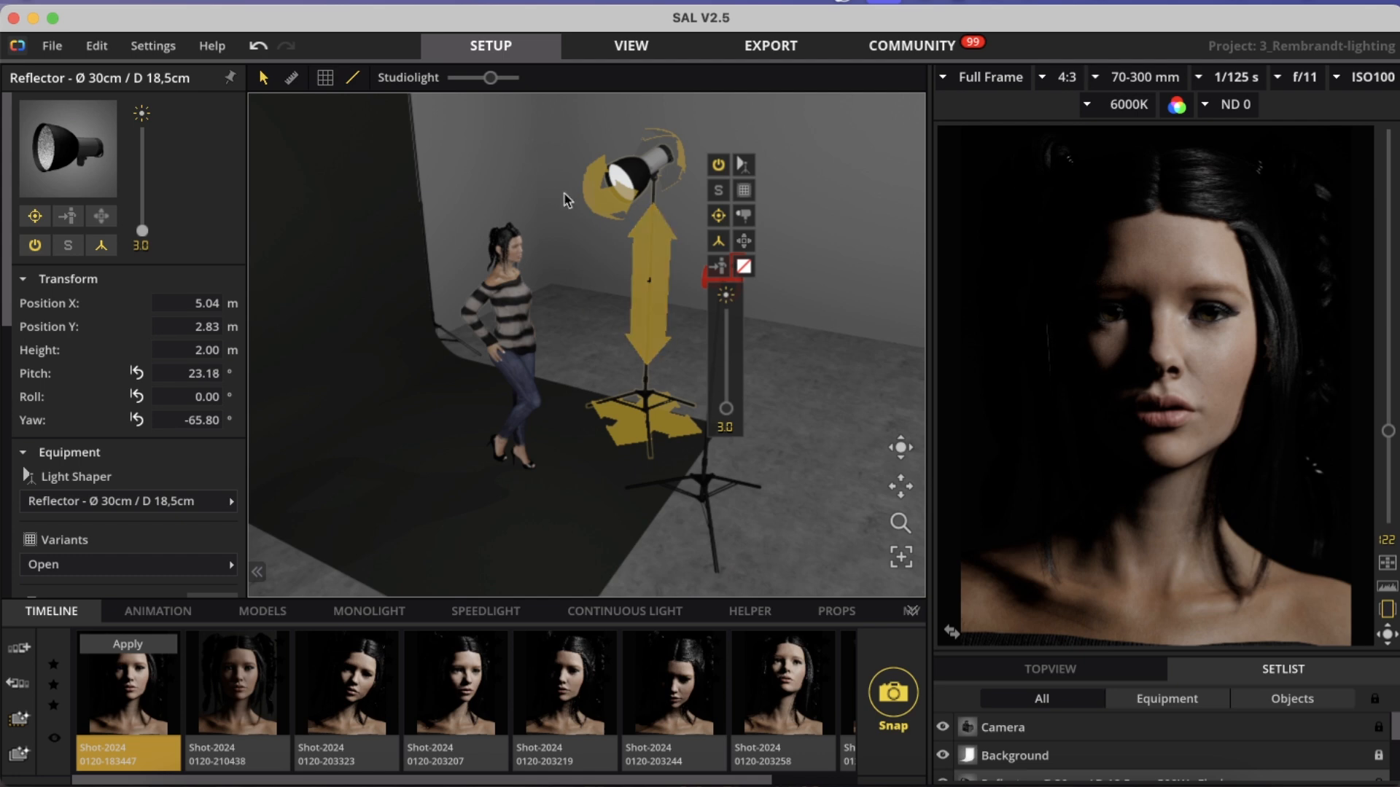
click(817, 396)
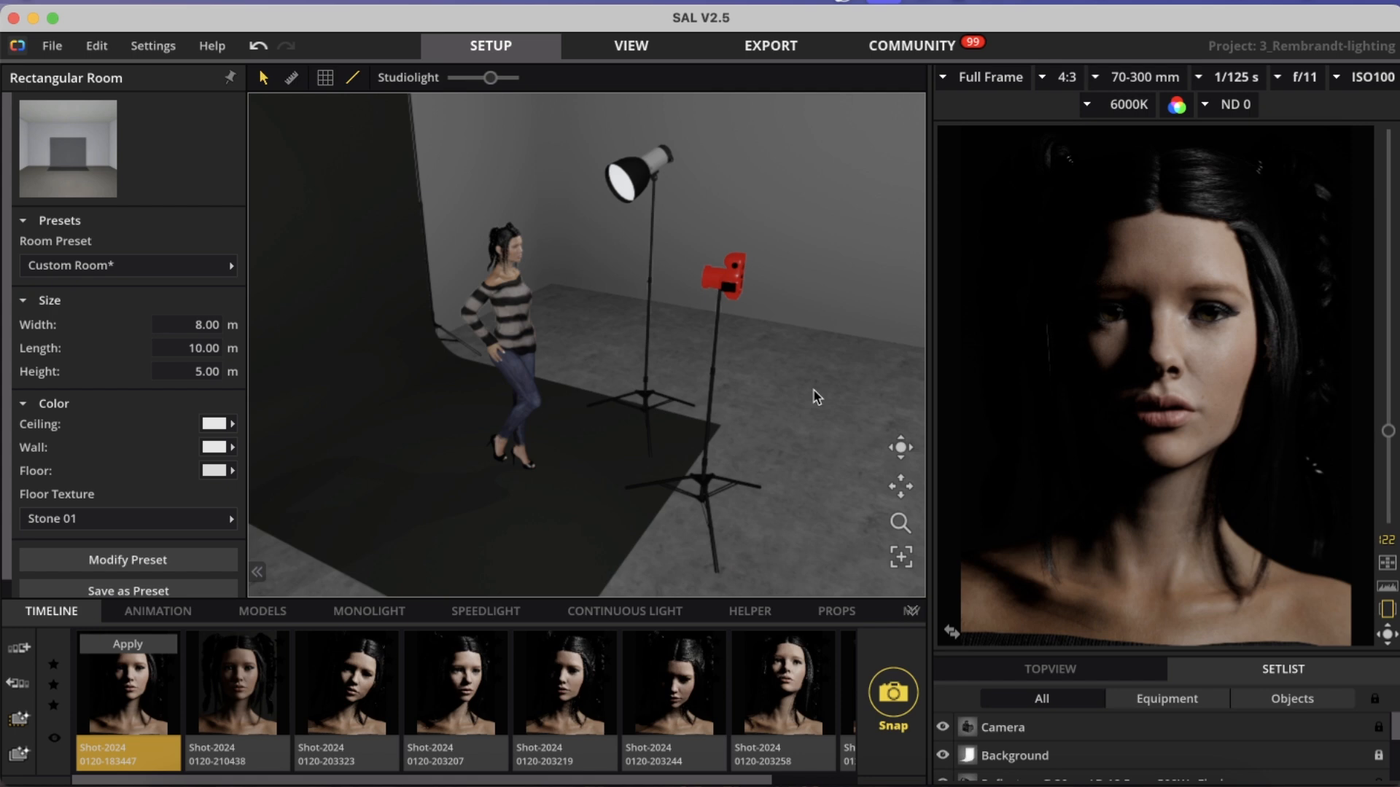
click(246, 696)
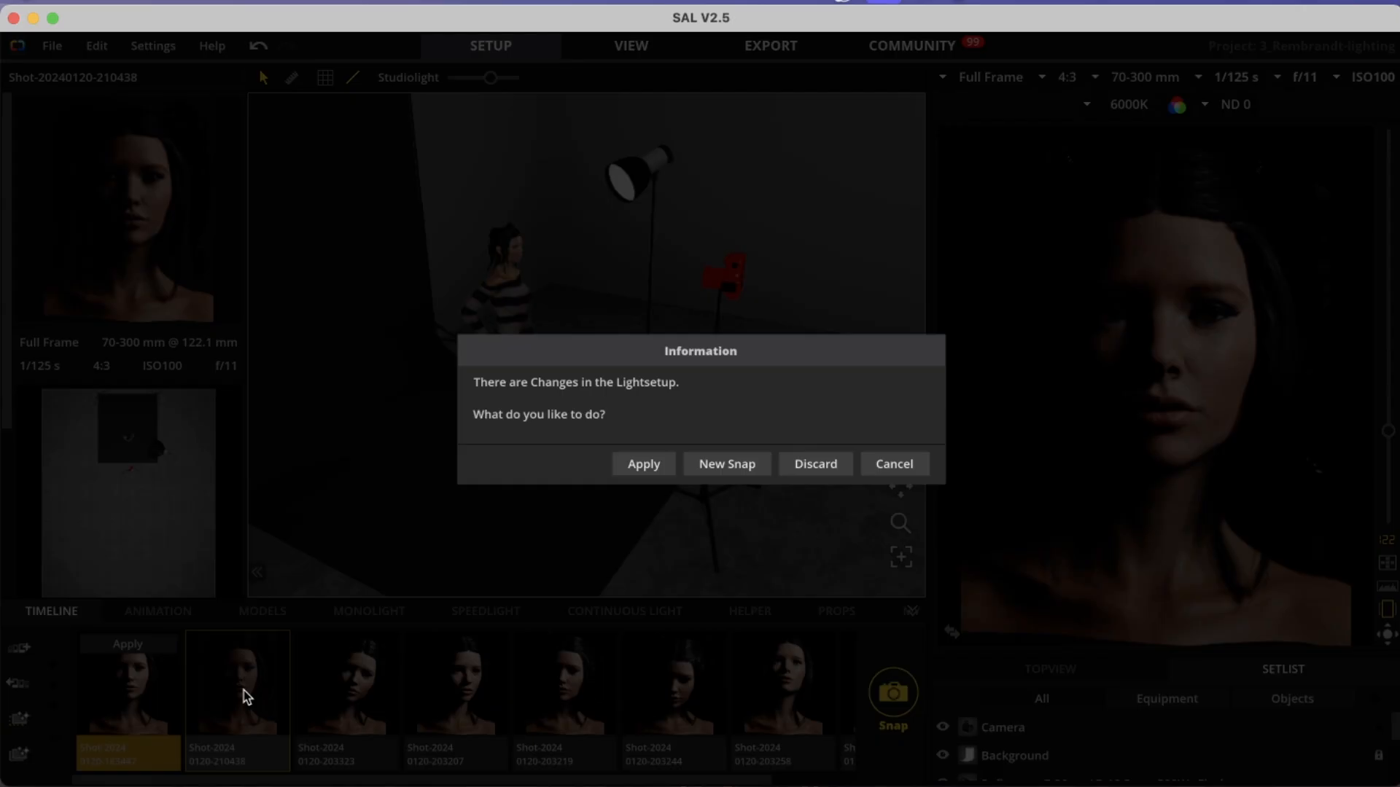
click(826, 473)
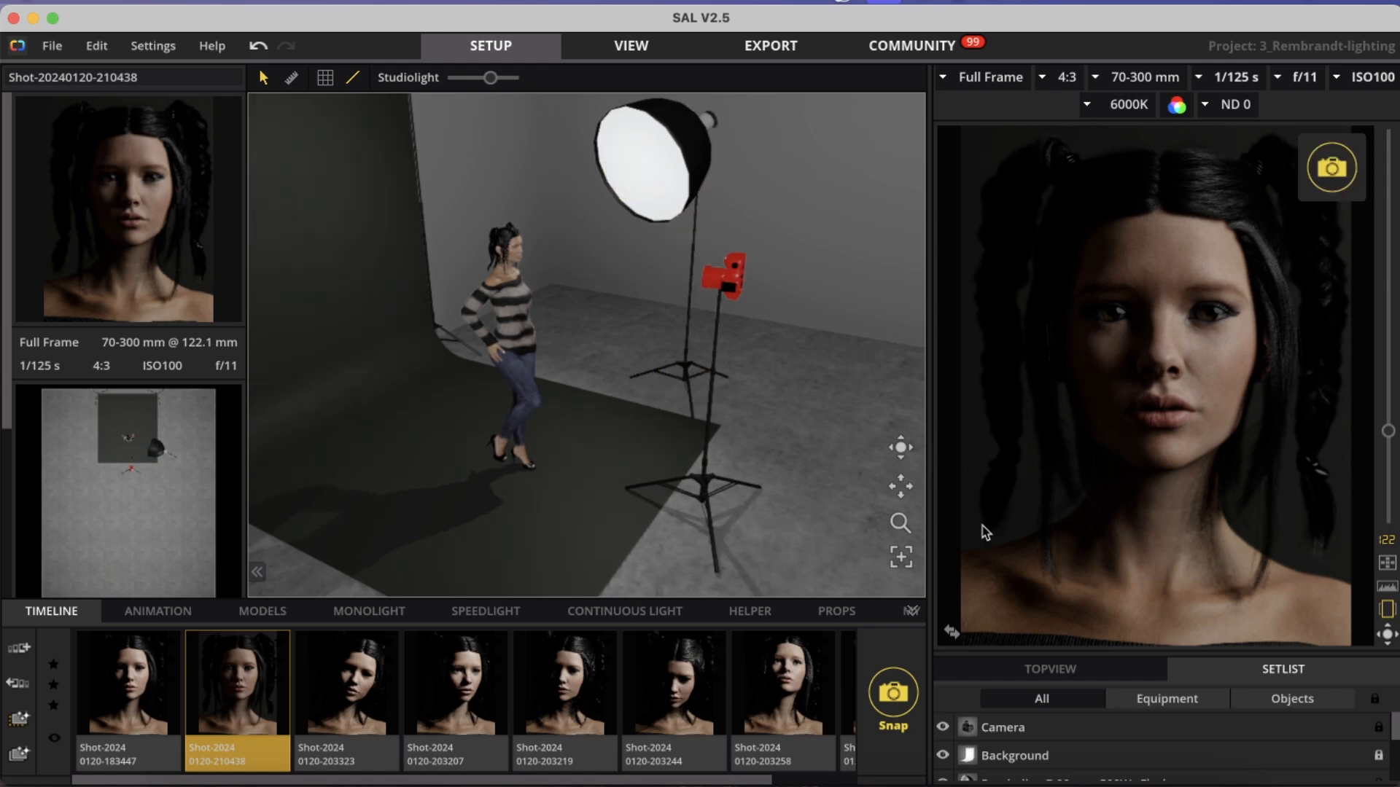
click(127, 691)
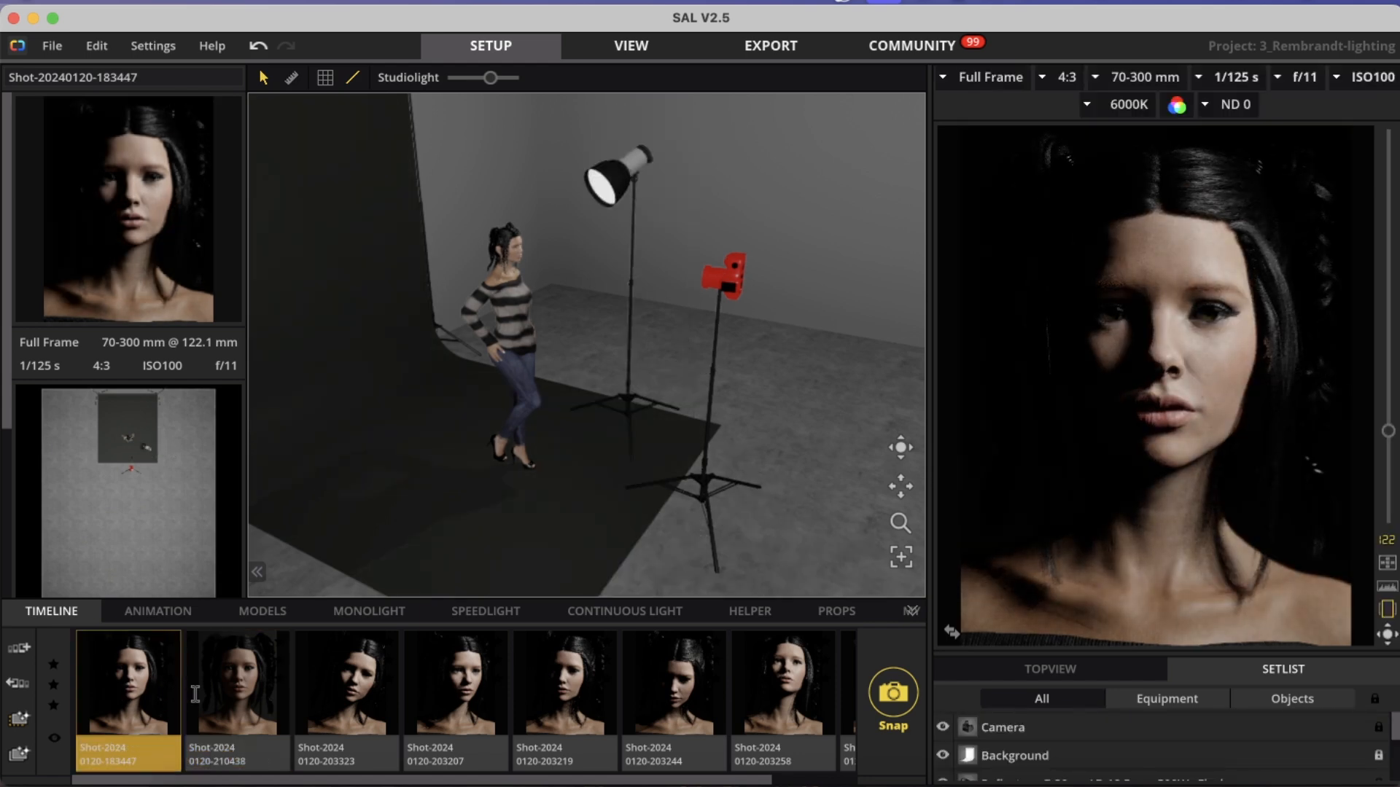
- Examine the facial shadows for each head pose in the saved shots from 203323 through 203333
click(345, 683)
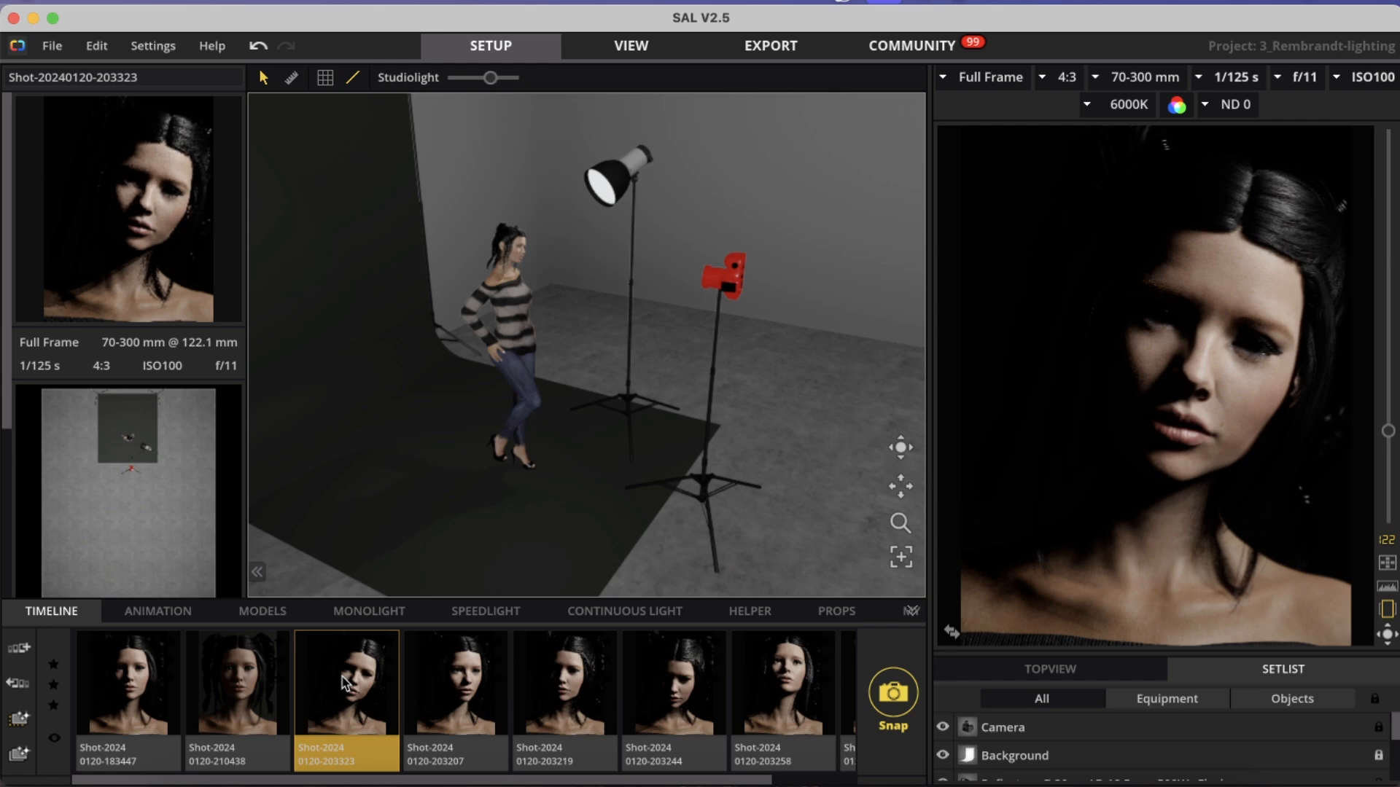
click(454, 696)
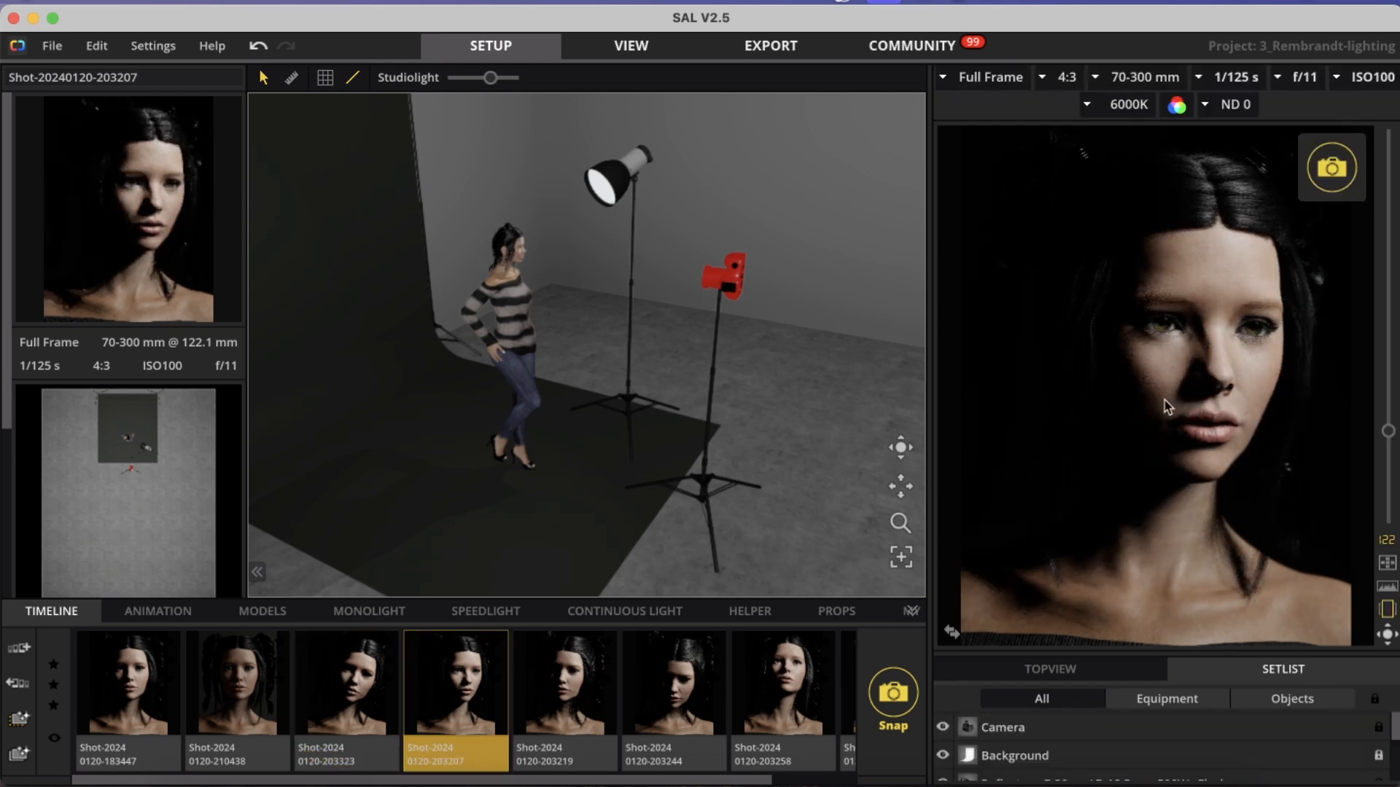
click(581, 692)
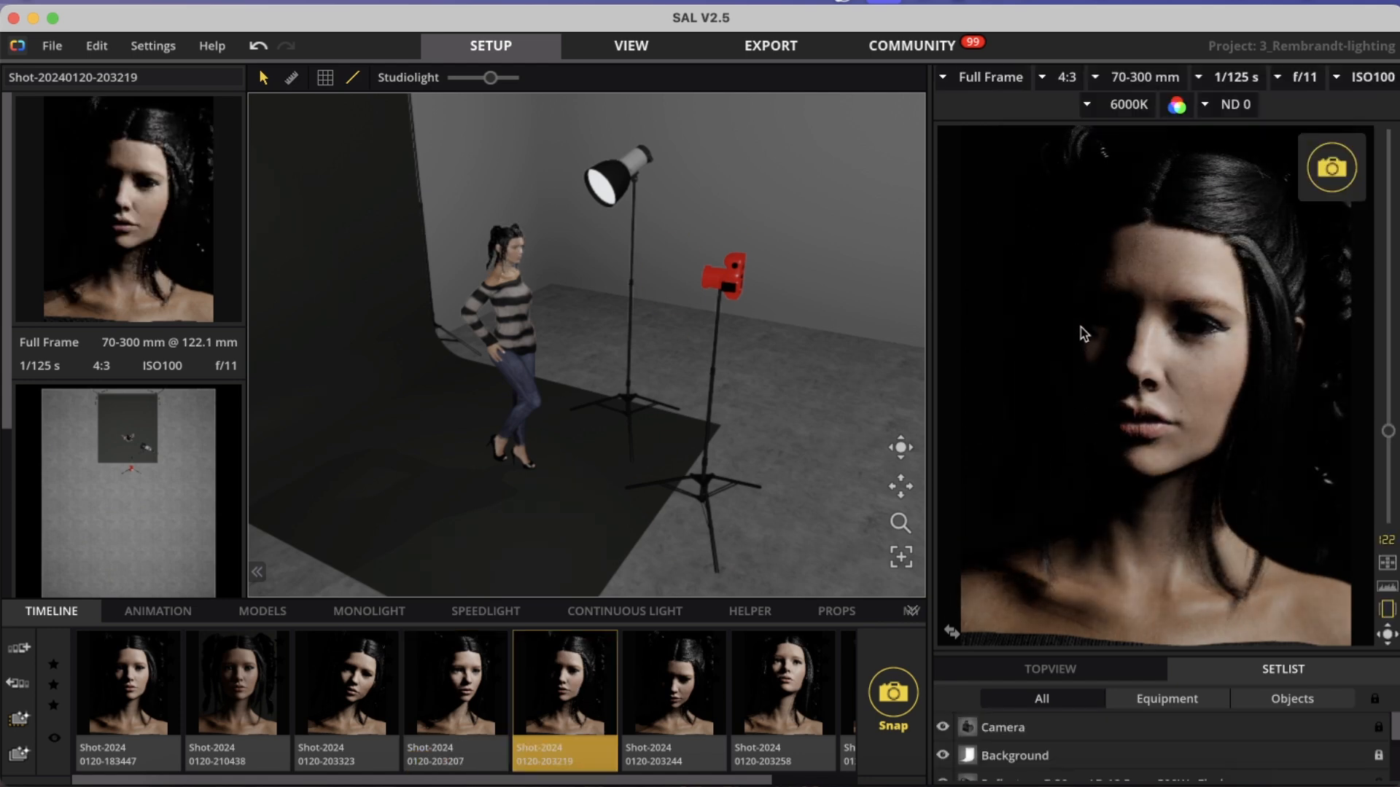
click(694, 704)
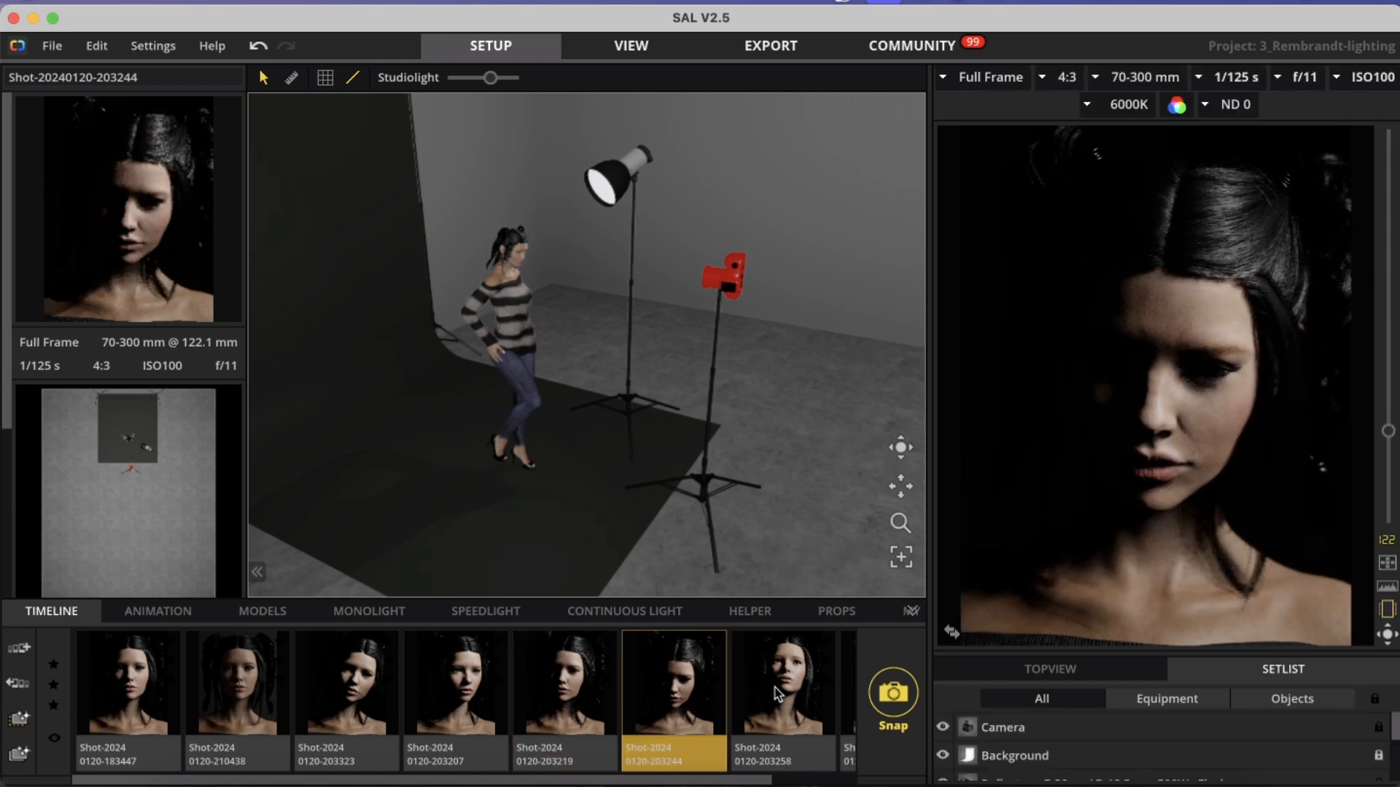
scroll(778, 694, right, 1)
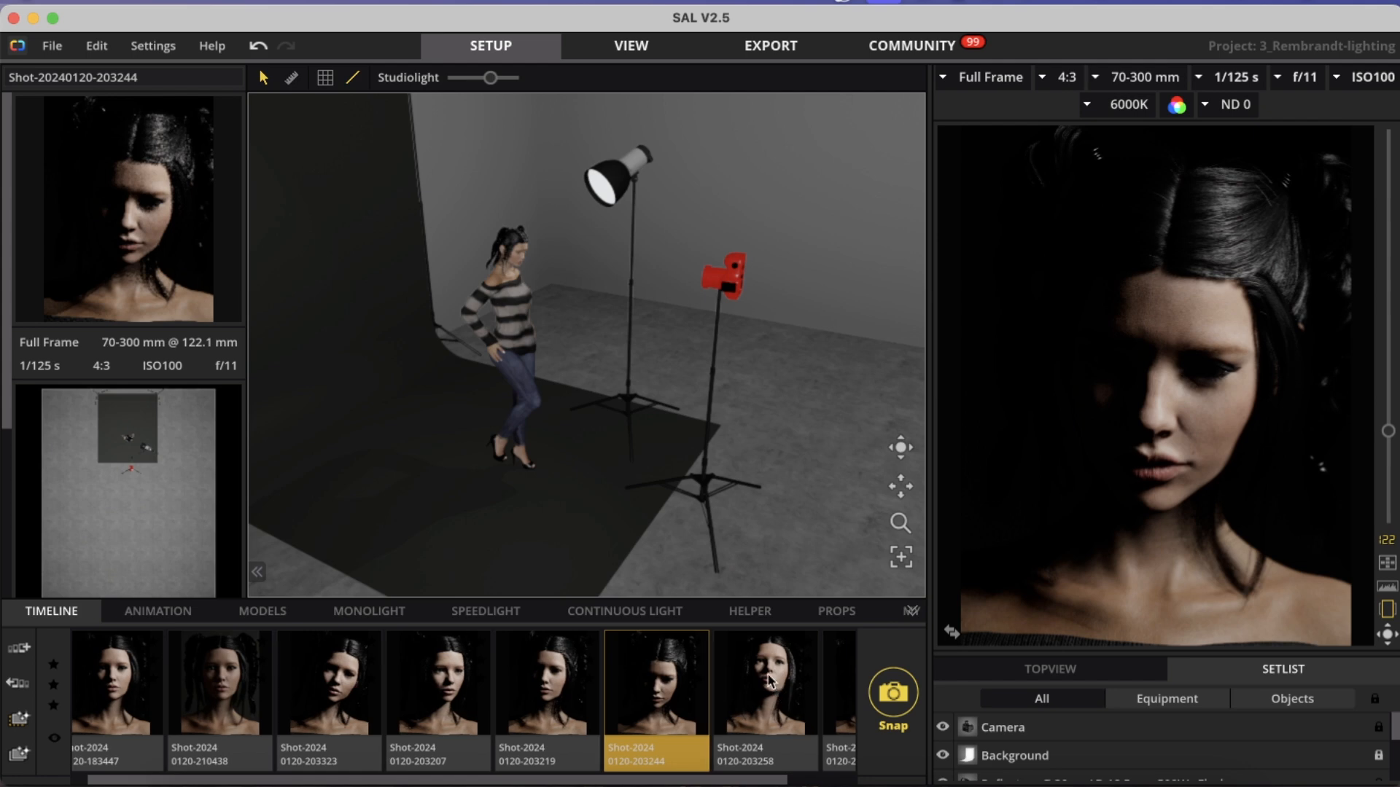
click(771, 680)
scroll(774, 682, right, 1)
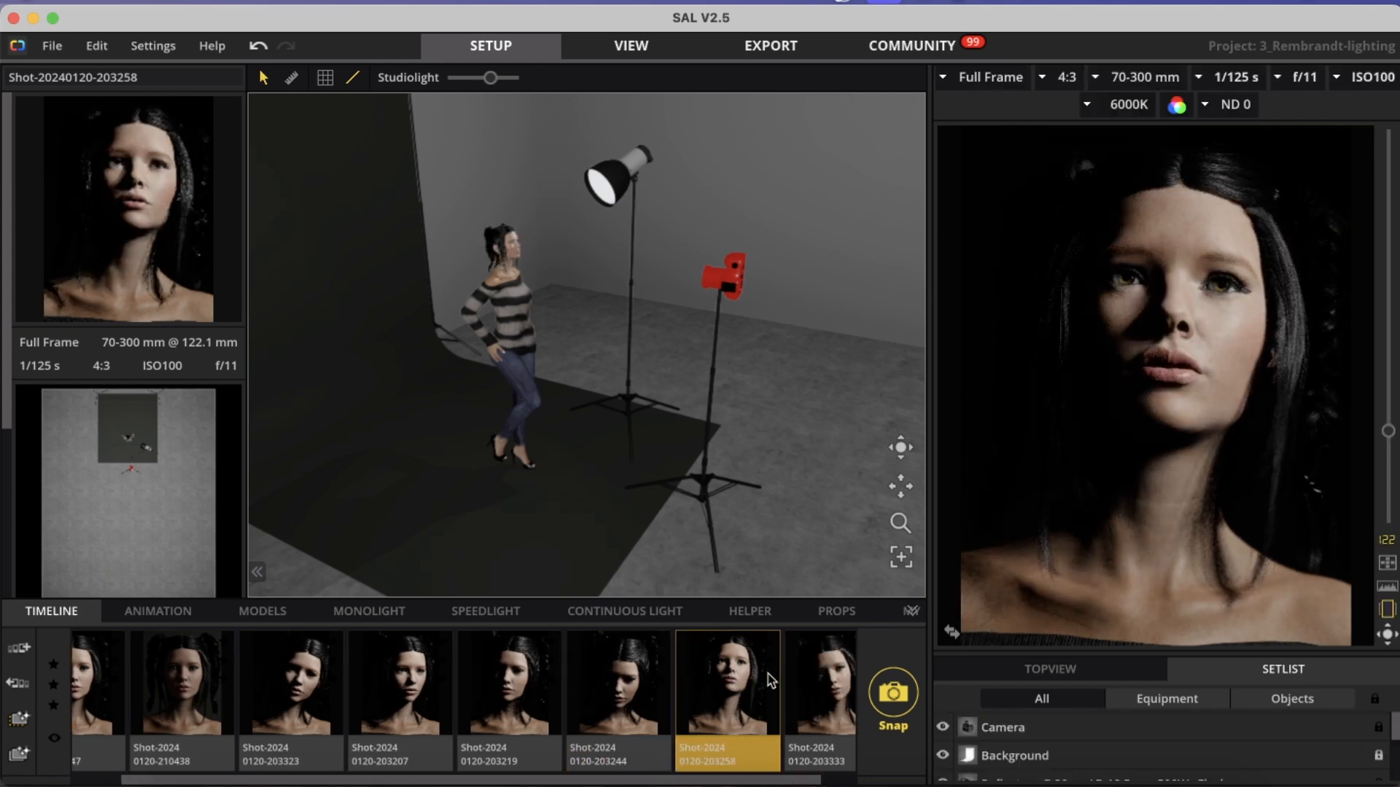
click(818, 687)
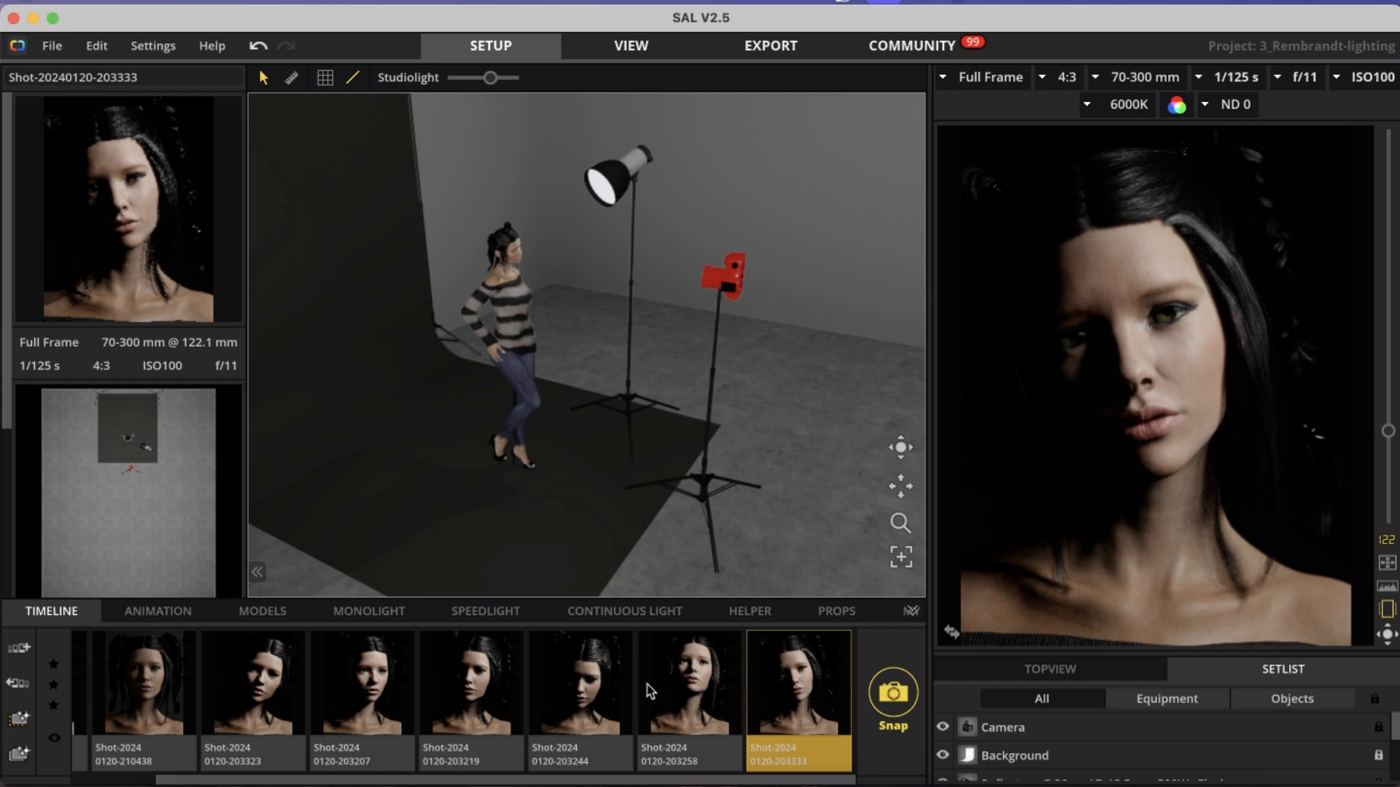
scroll(651, 691, left, 1)
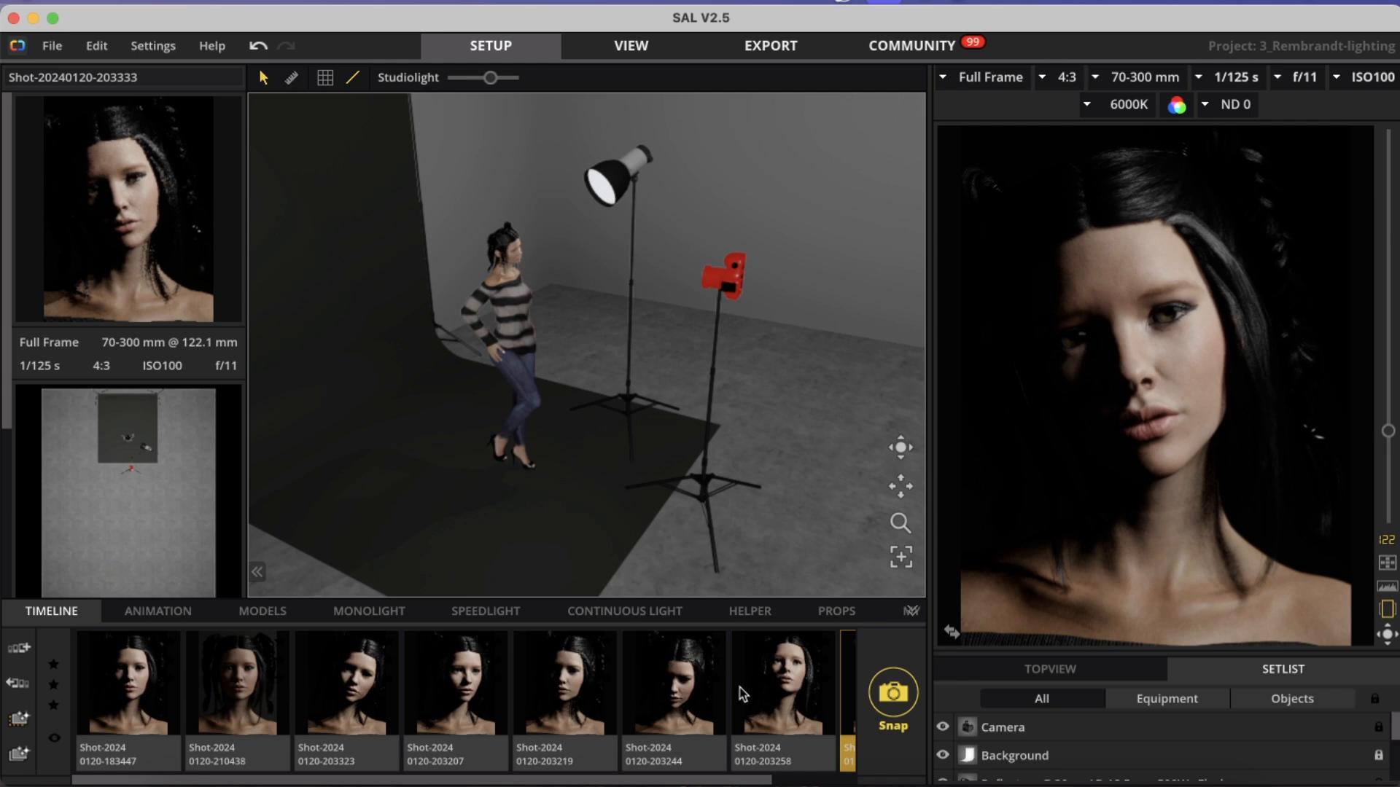
click(483, 672)
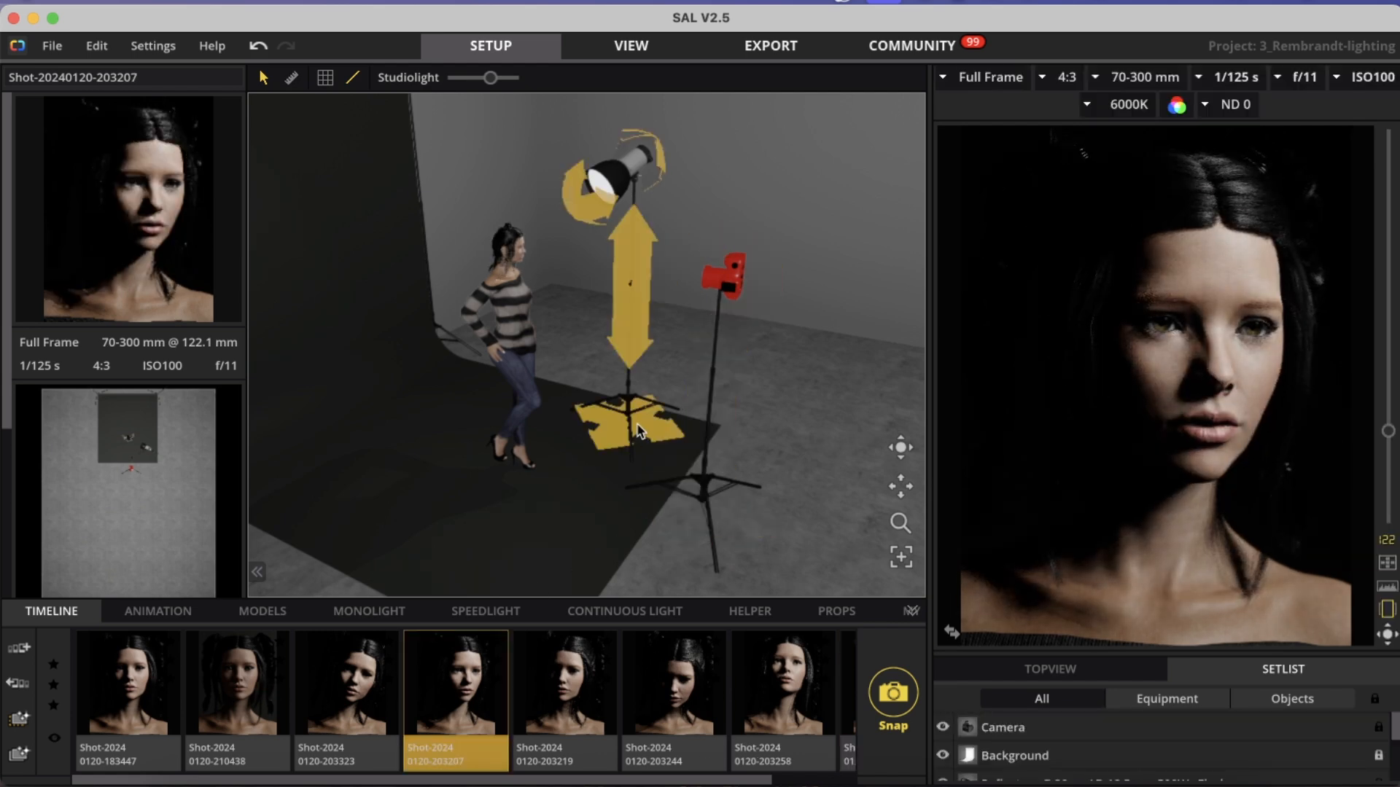
click(658, 421)
drag(658, 421, 642, 401)
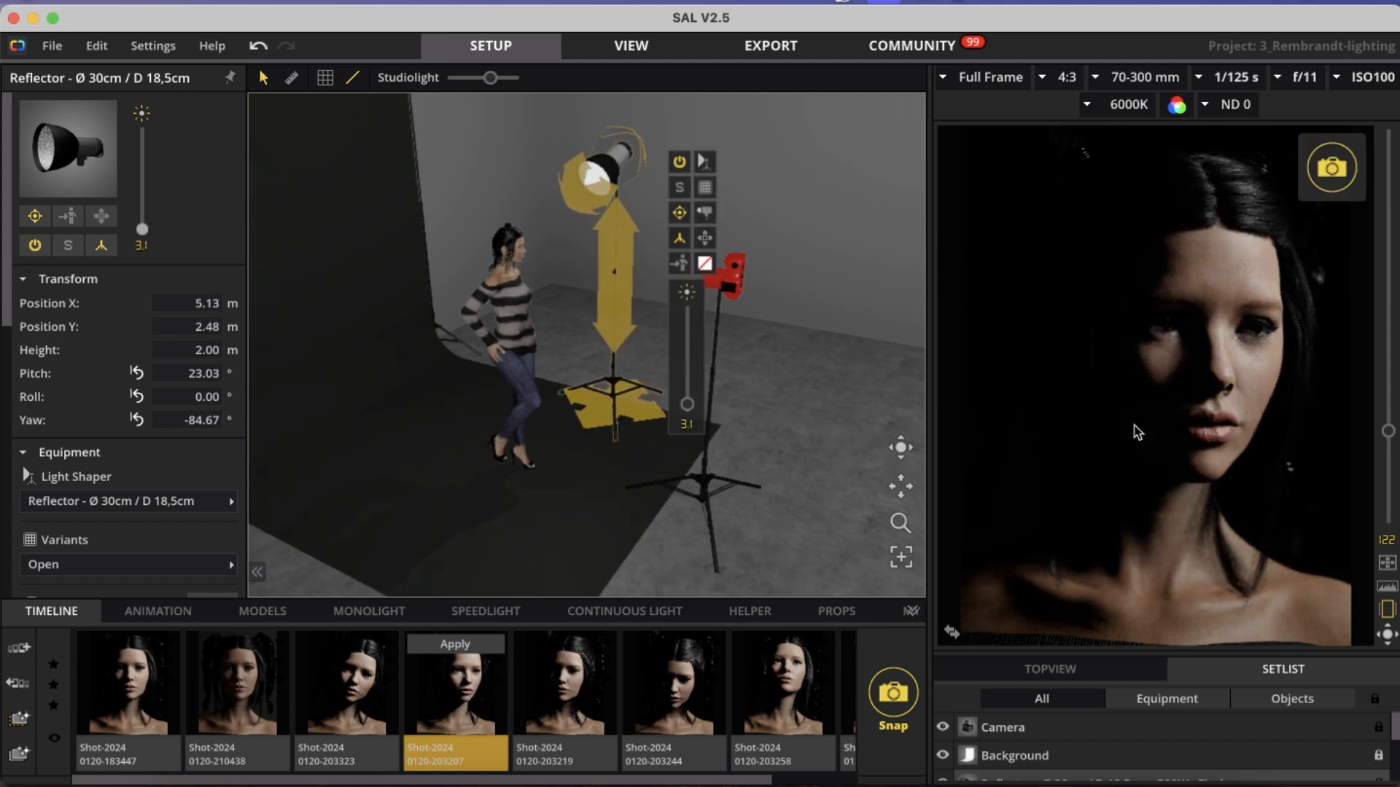
click(360, 689)
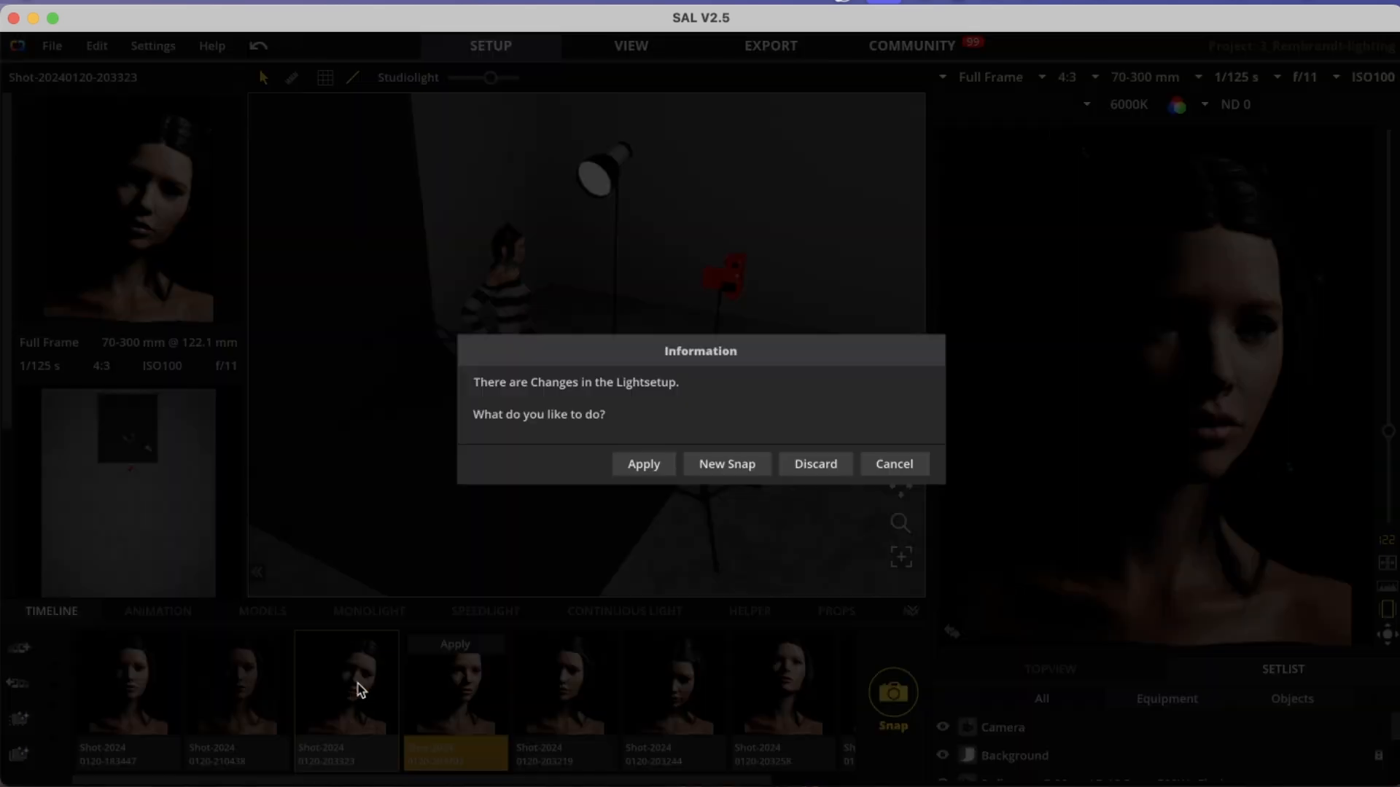
click(829, 467)
click(651, 417)
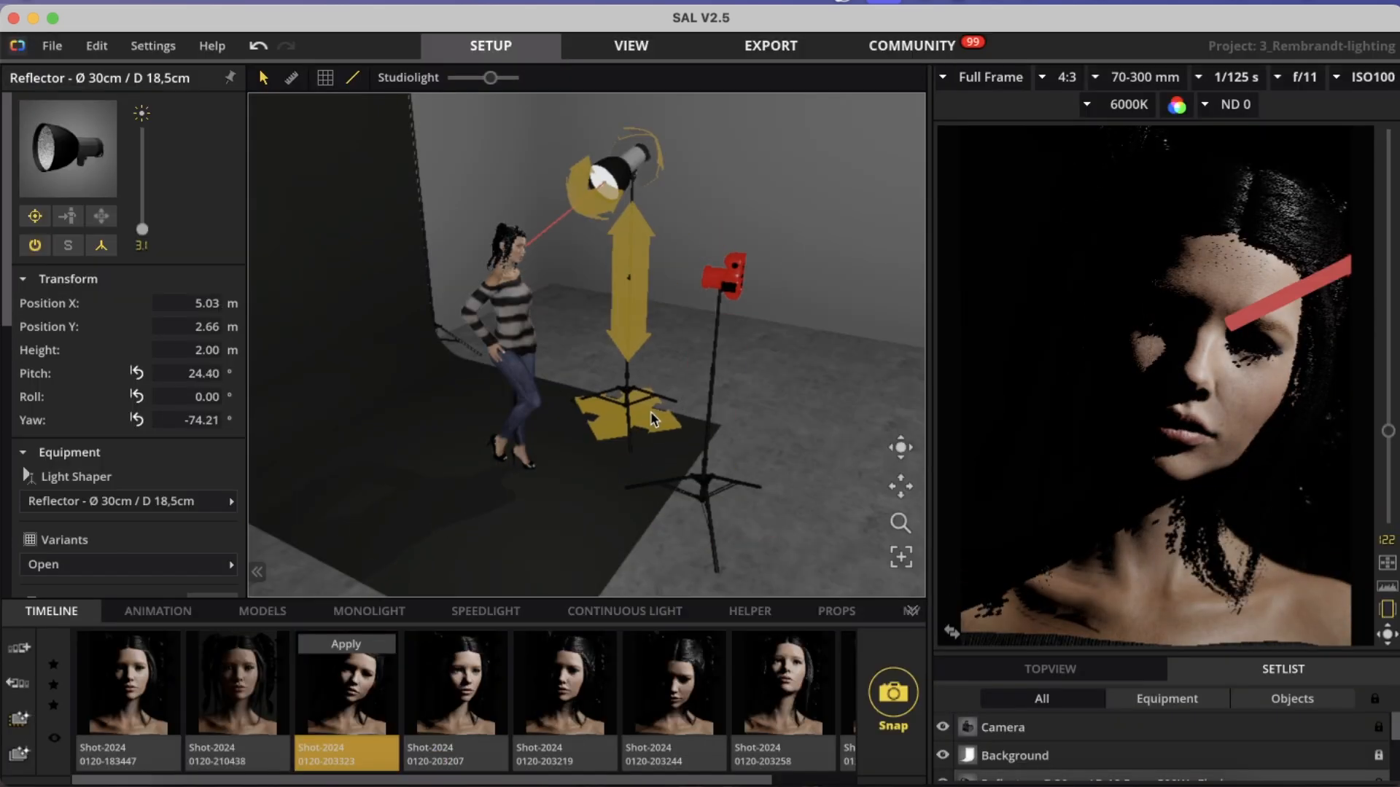
drag(627, 248, 626, 290)
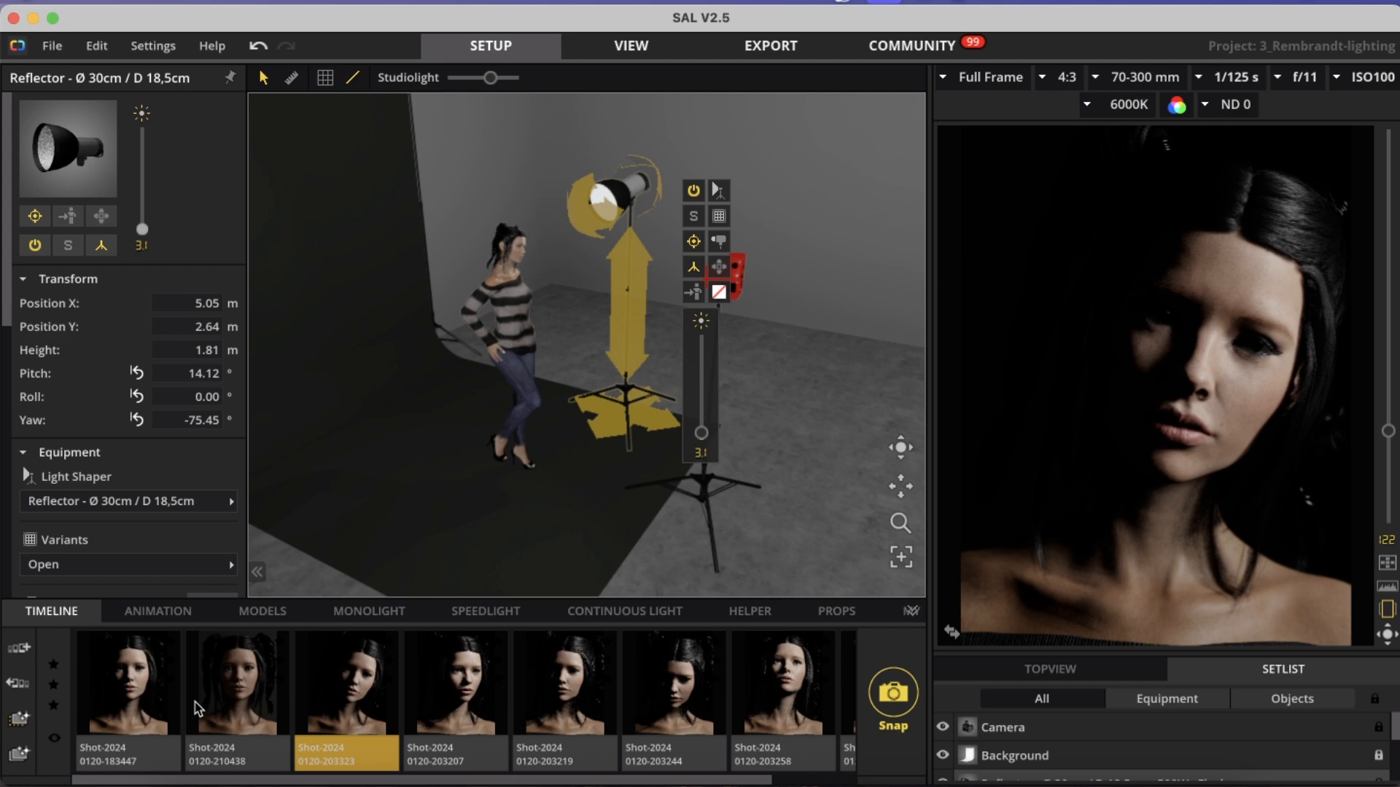
click(141, 686)
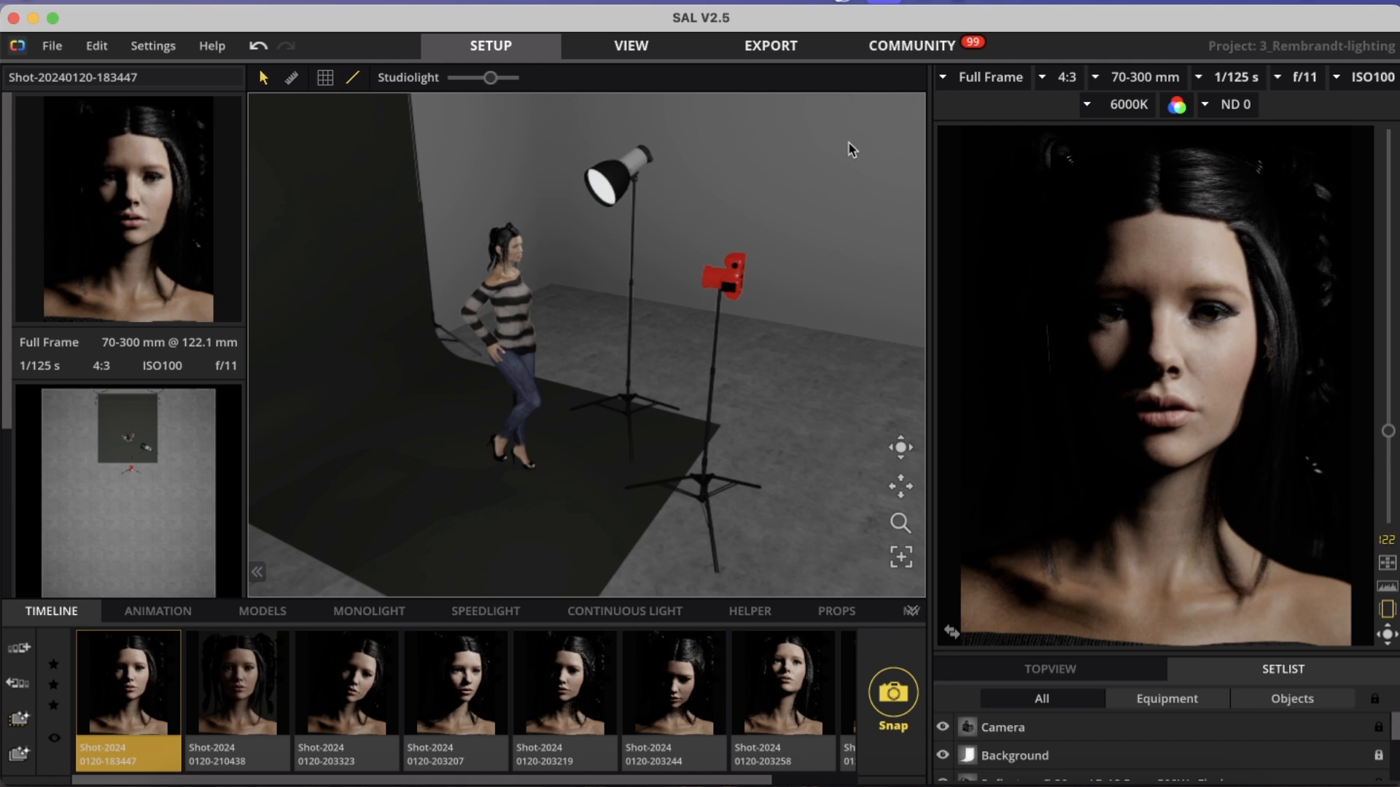
mouse_move(1074, 338)
click(510, 438)
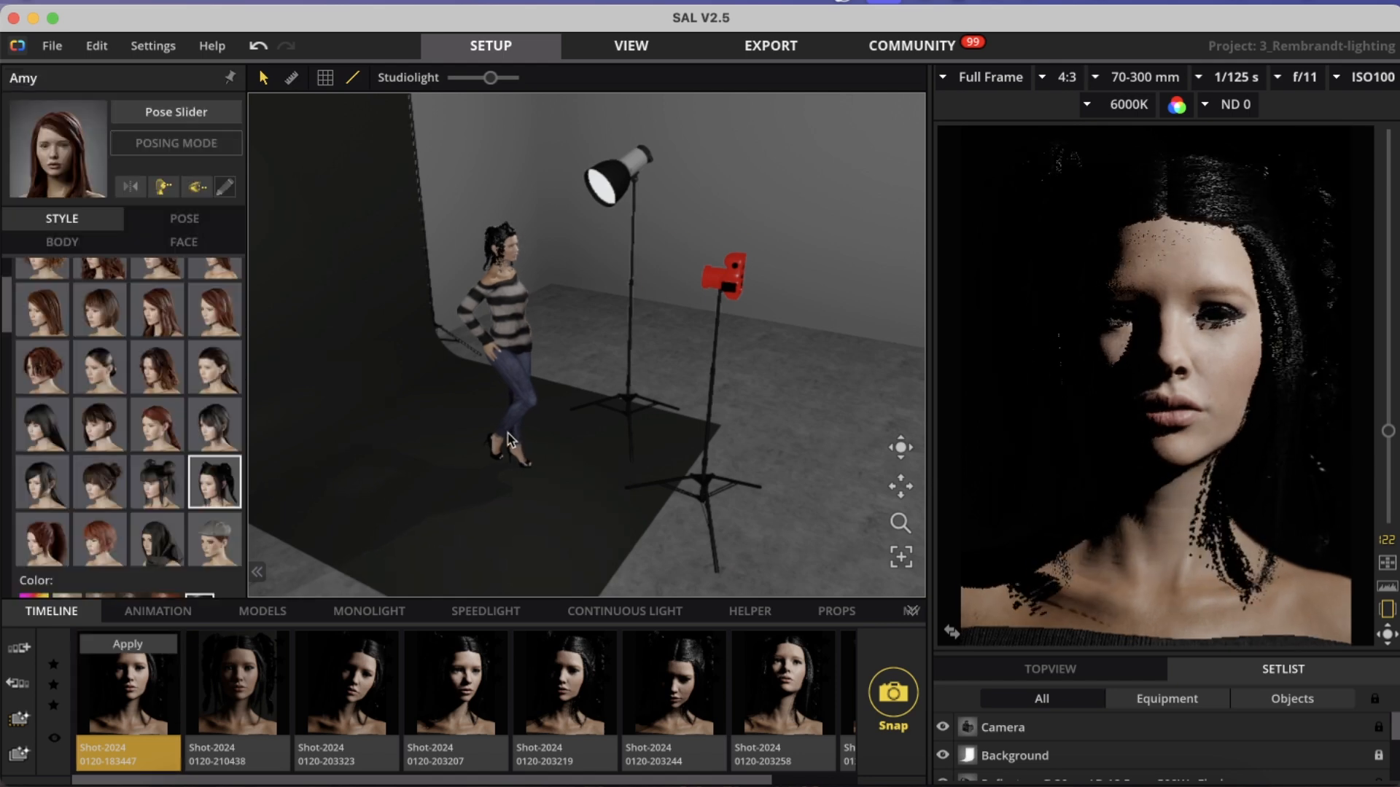
drag(506, 433, 519, 440)
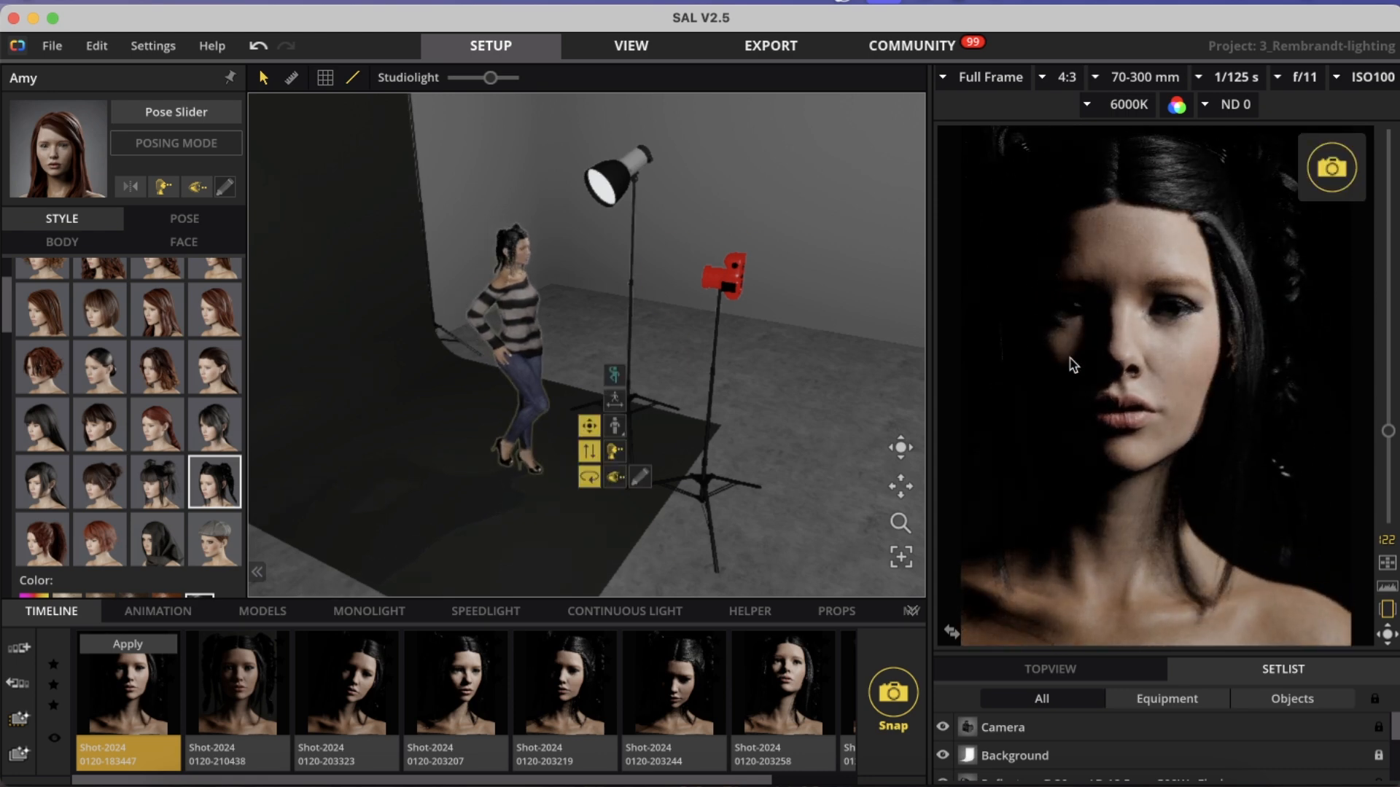
click(151, 680)
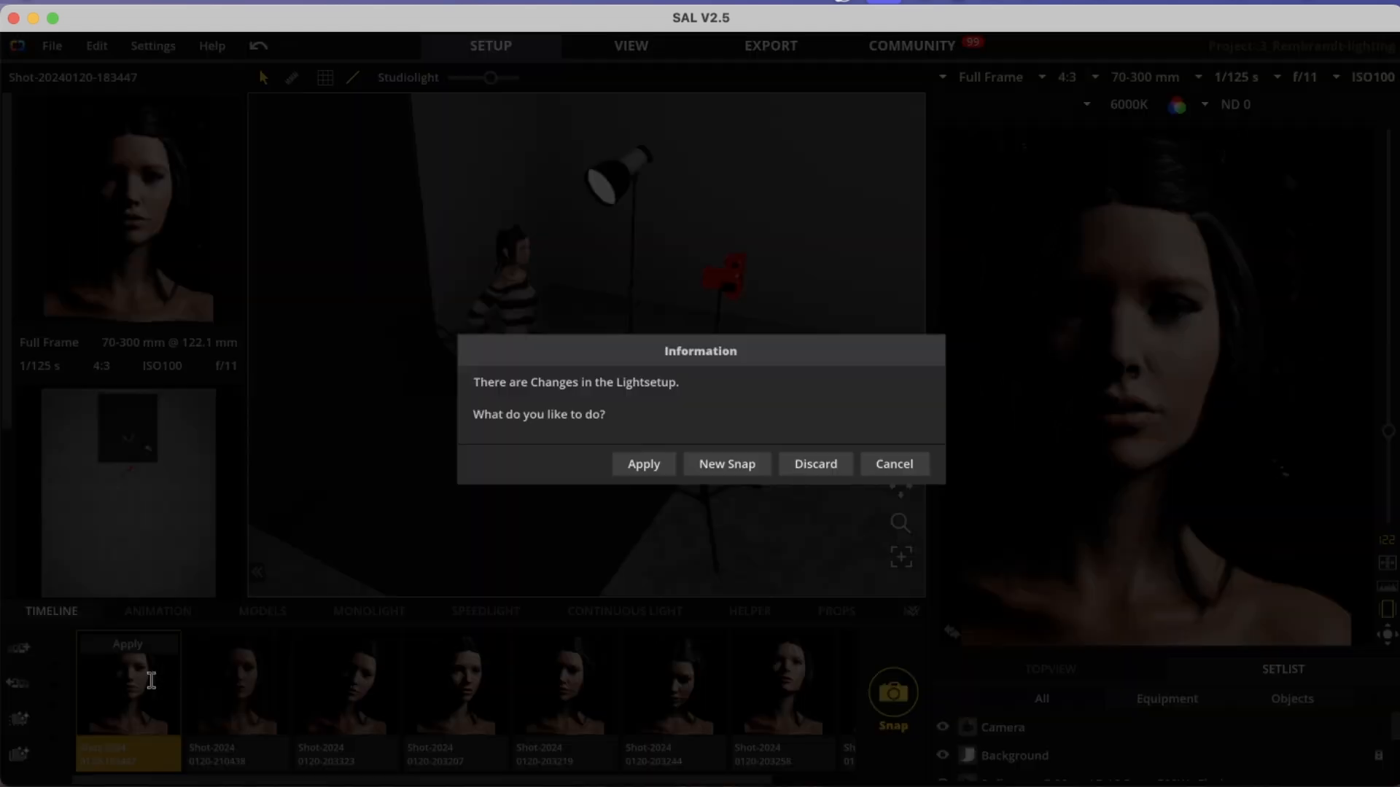
click(822, 469)
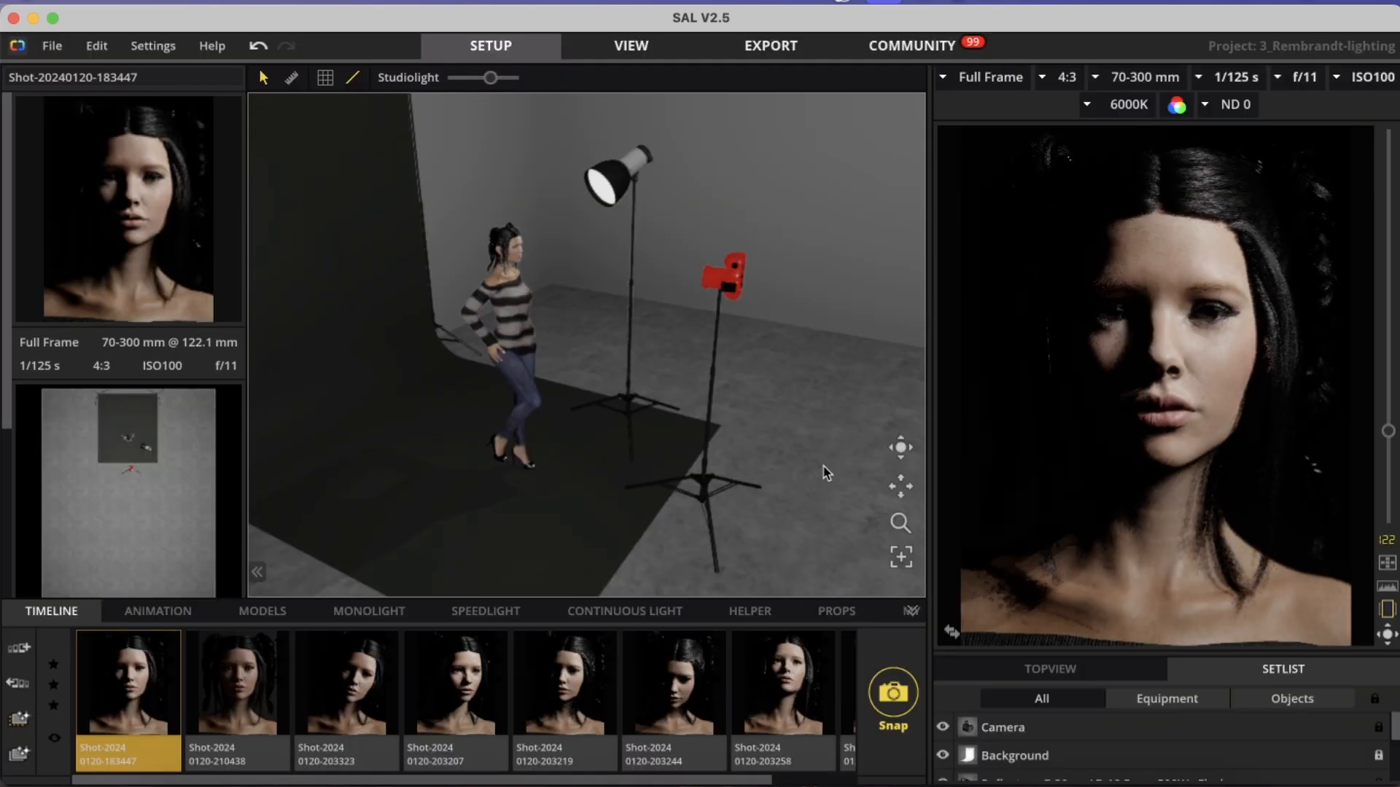